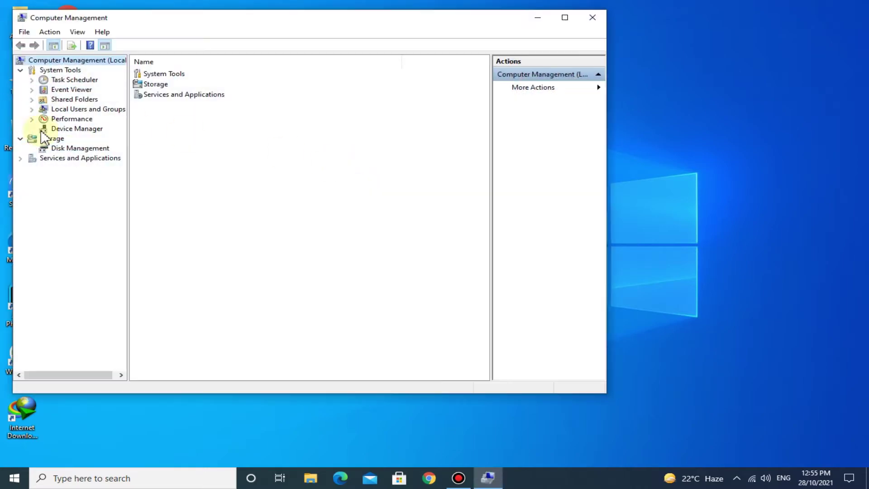
# Open Disk Management in a maximized window and start shrinking New Volume (E:)
pyautogui.click(79, 148)
pyautogui.click(564, 18)
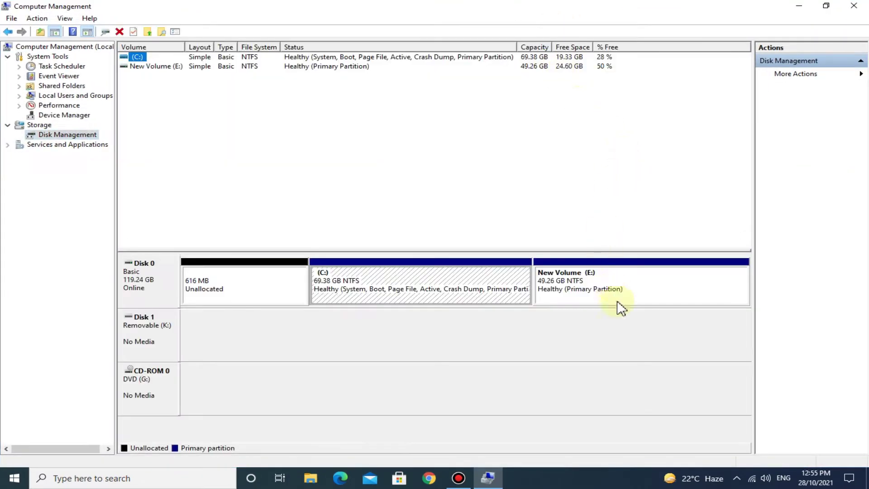
pyautogui.rightClick(614, 287)
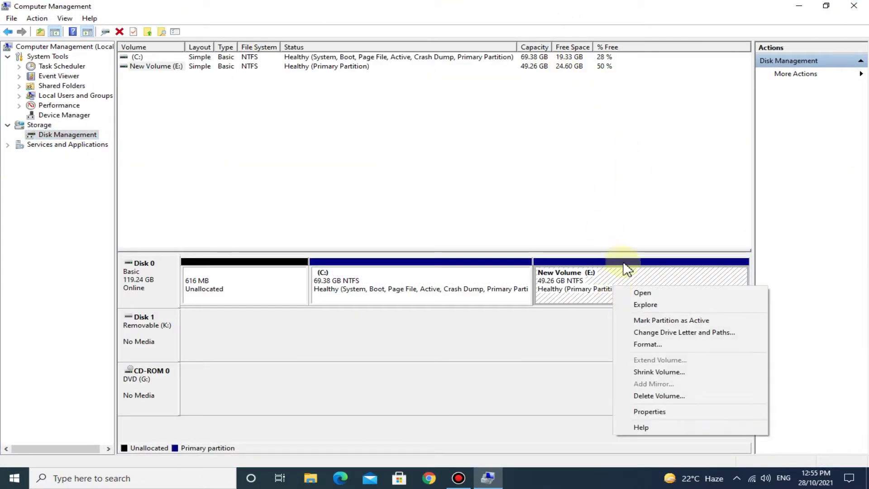
pyautogui.click(653, 371)
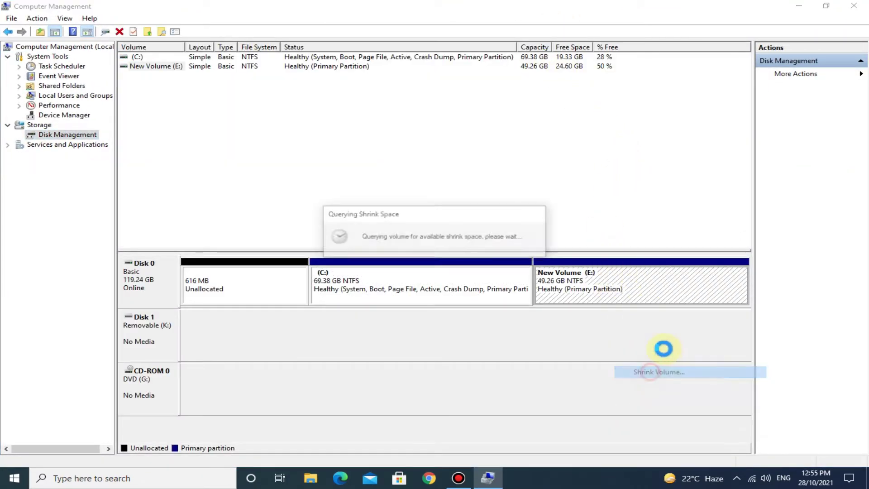
# Calculate 12 × 1024 in Calculator to convert 12 GB to megabytes, and close it
pyautogui.click(8, 484)
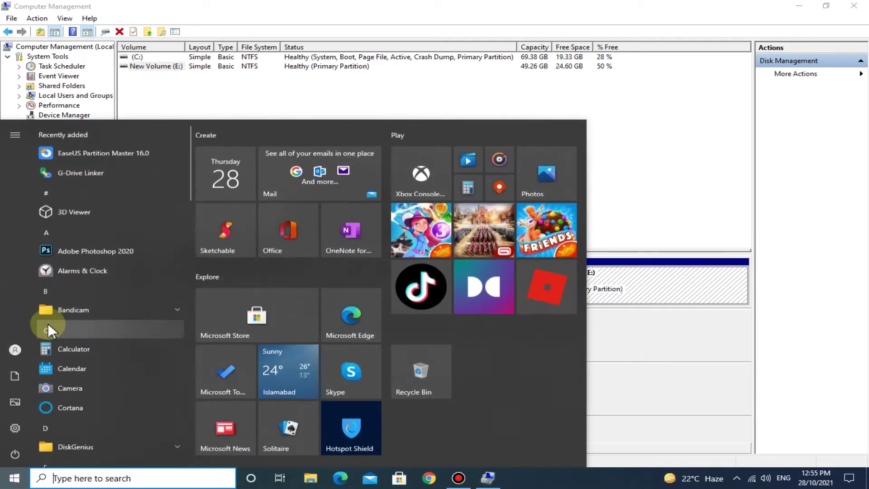
pyautogui.click(69, 346)
pyautogui.write('12*1024')
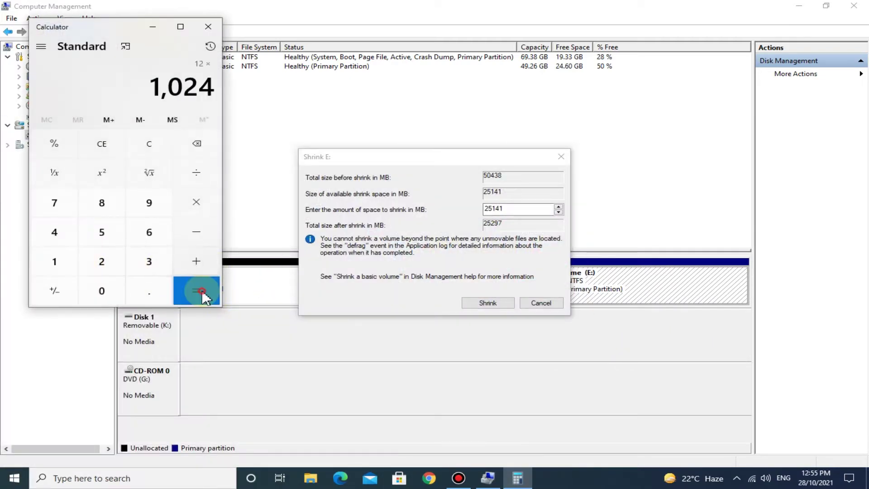
pyautogui.click(196, 290)
pyautogui.click(208, 27)
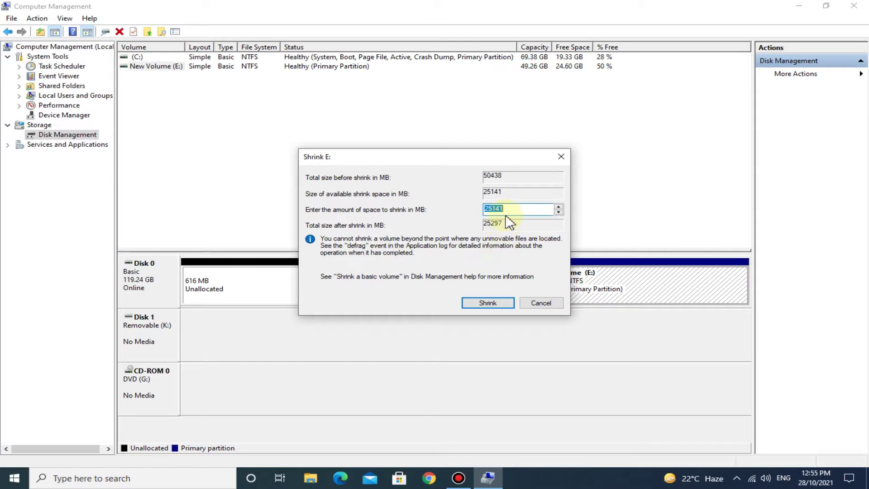
# Shrink volume E: by 12288 MB and close Computer Management
pyautogui.write('12288')
pyautogui.click(488, 303)
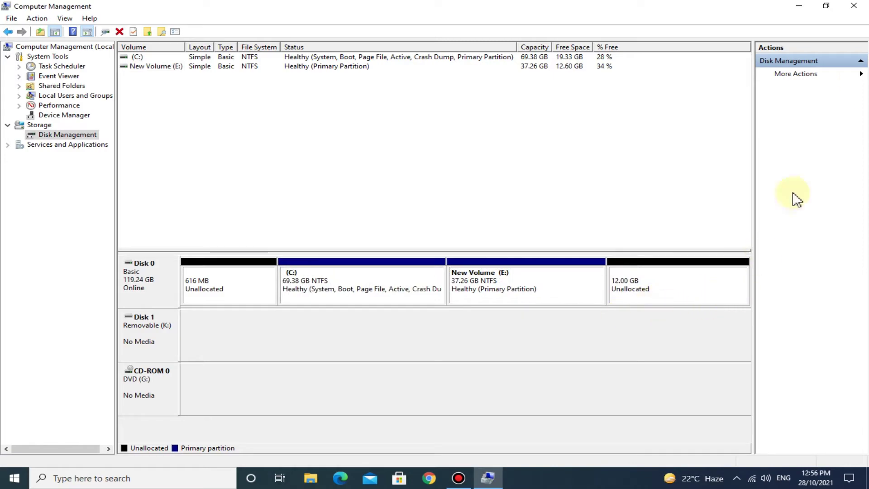
pyautogui.click(862, 6)
pyautogui.rightClick(438, 133)
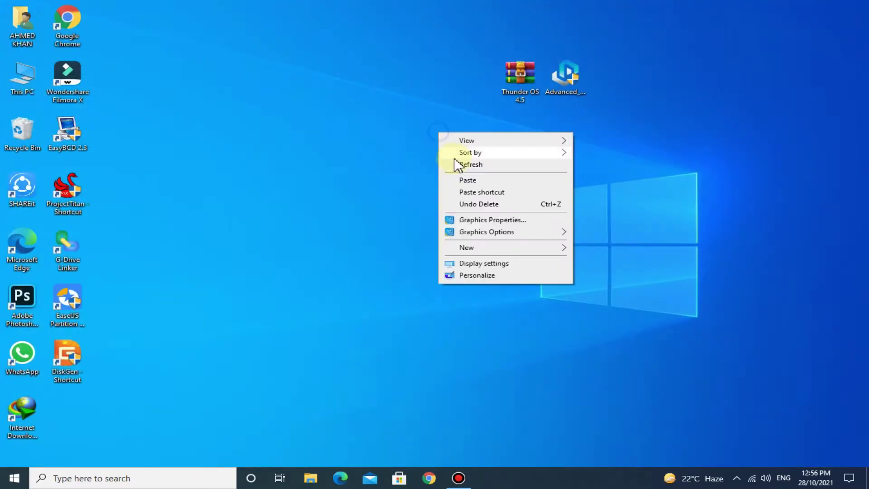
pyautogui.click(457, 164)
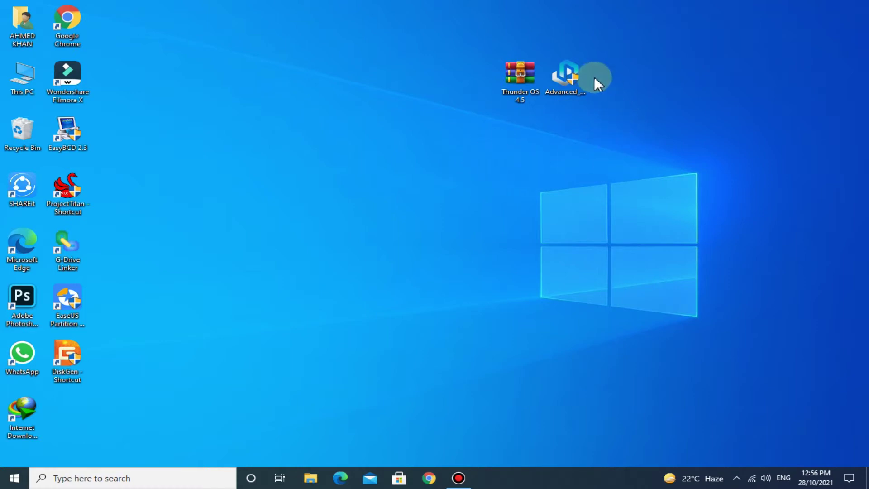
# Launch the Advanced Android-x86 Installer v1.6 from the desktop and continue past its welcome page
pyautogui.click(571, 80)
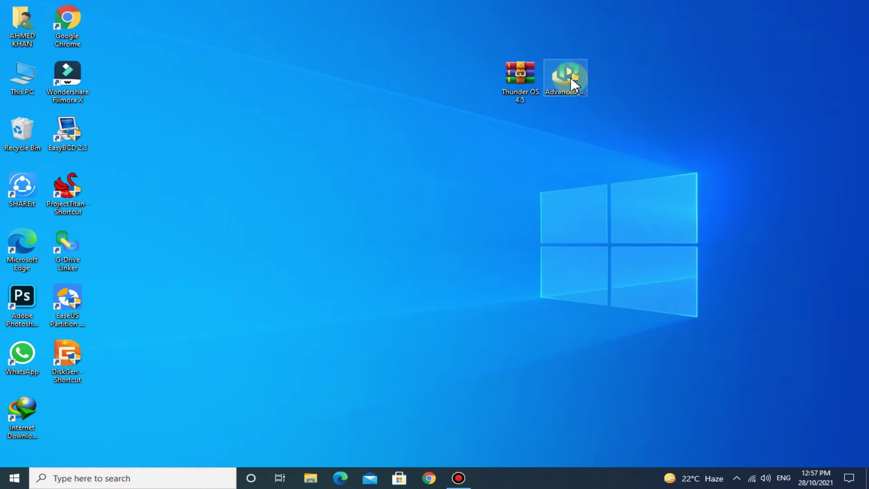
pyautogui.doubleClick(572, 80)
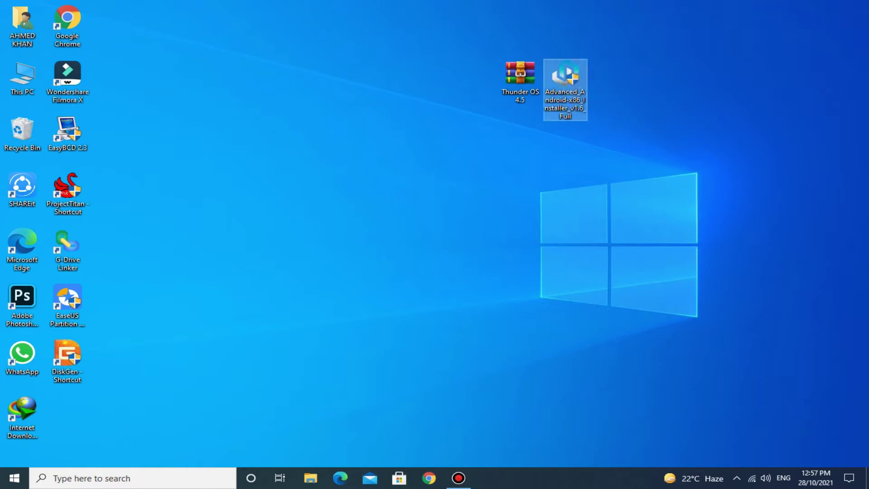
pyautogui.click(561, 237)
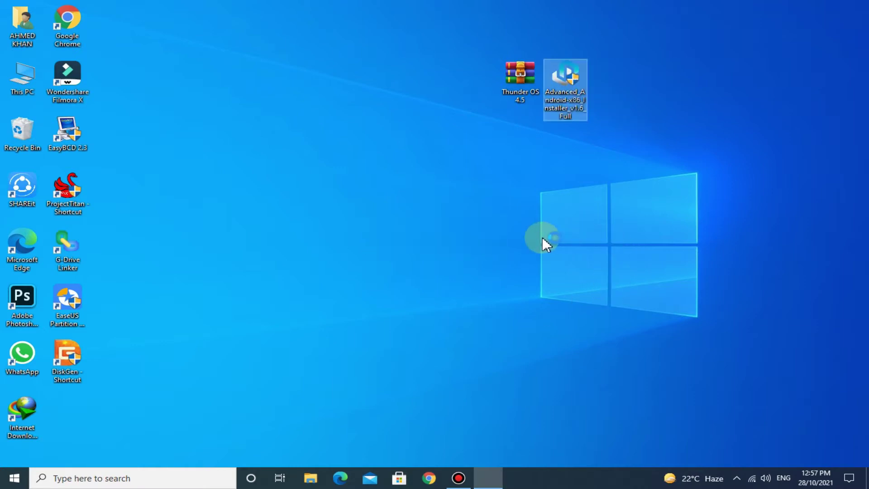
pyautogui.click(496, 334)
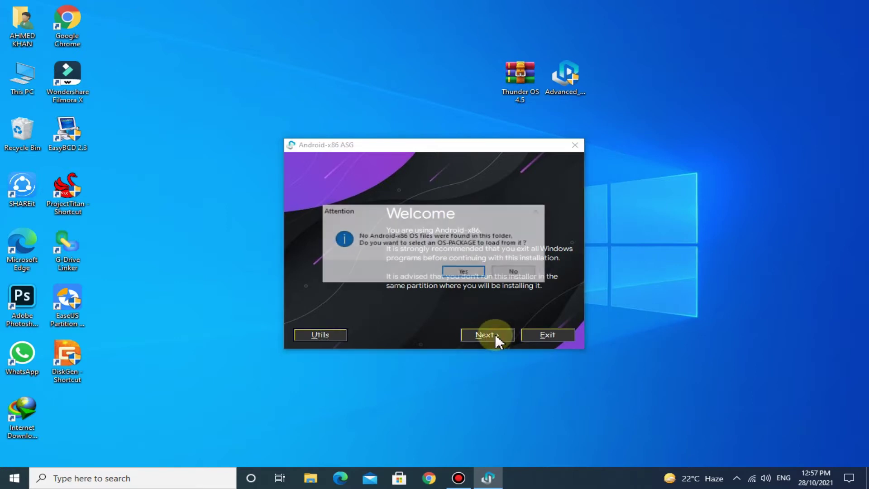
# Agree to load an OS package and open the Thunder OS 4.5 archive from the Desktop folder
pyautogui.click(469, 272)
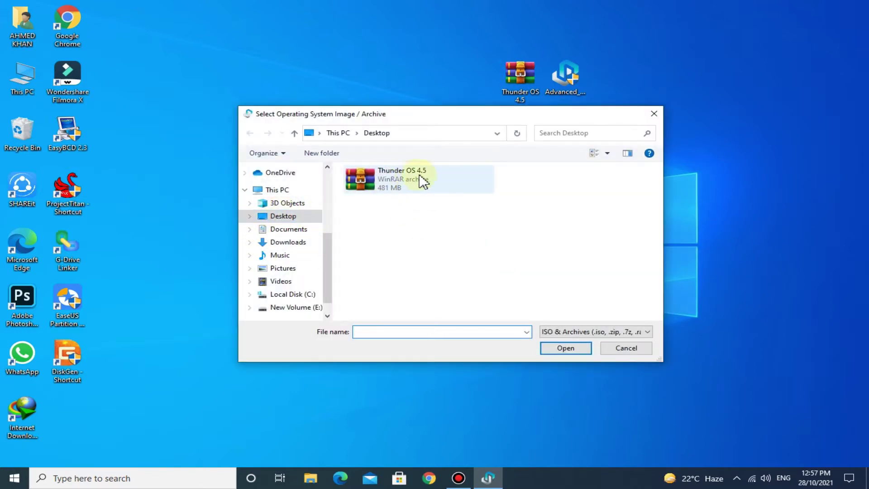
pyautogui.click(399, 176)
pyautogui.click(565, 347)
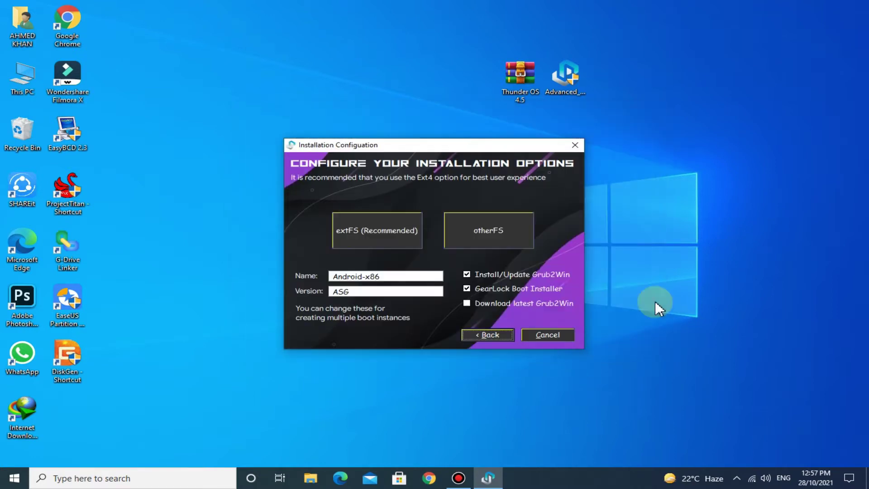
# Configure the installation with name Thunder OS and version 4.5, disable GearLock Boot Installer, and choose the recommended extFS option
pyautogui.doubleClick(398, 278)
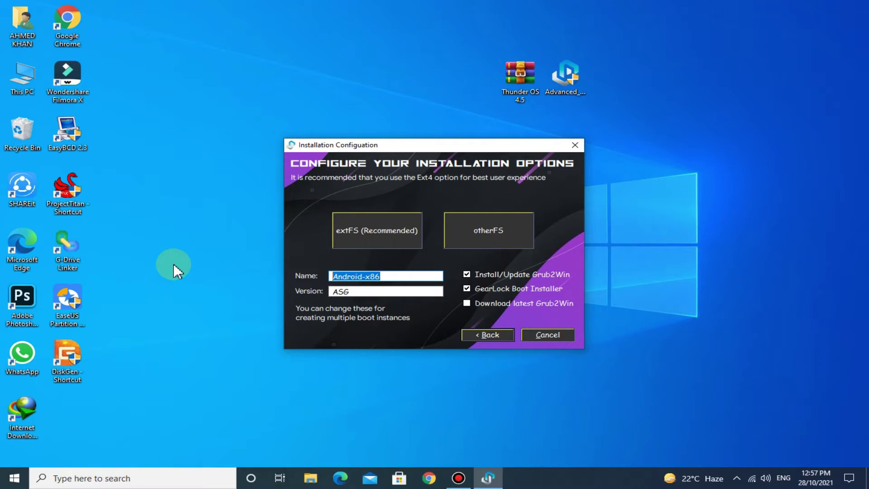
pyautogui.write('Thun')
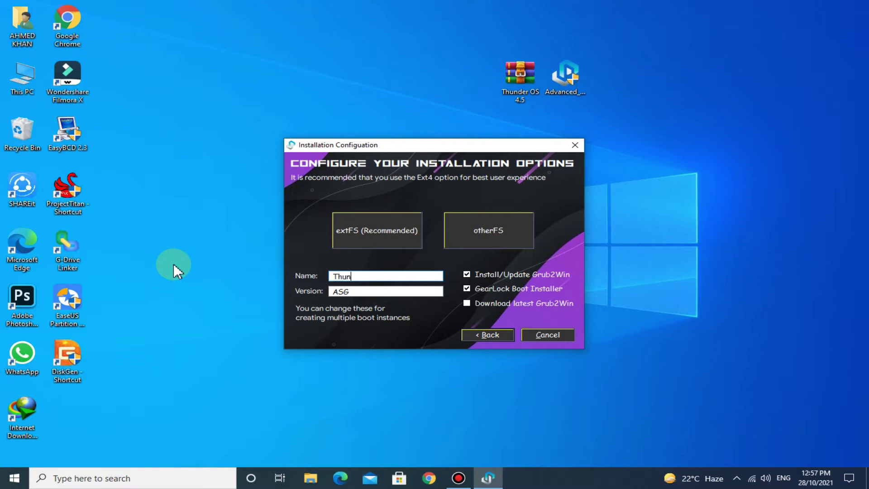
pyautogui.write('der OS')
pyautogui.doubleClick(367, 291)
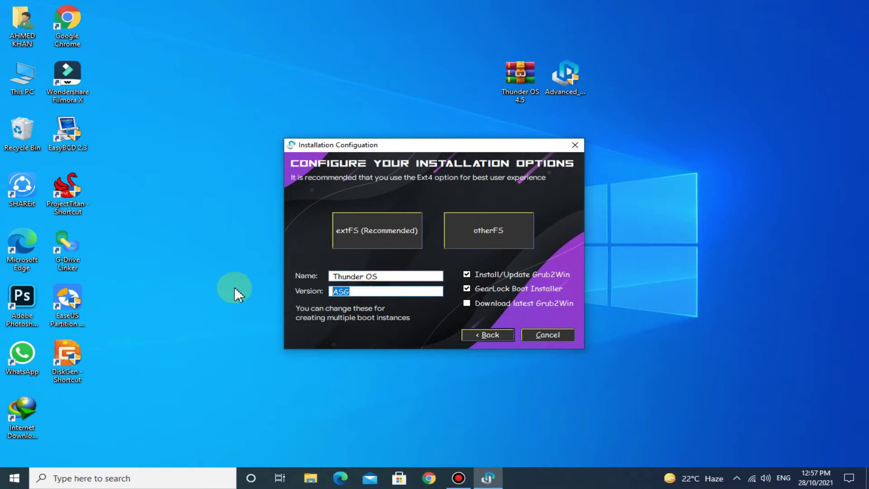
pyautogui.write('4.5')
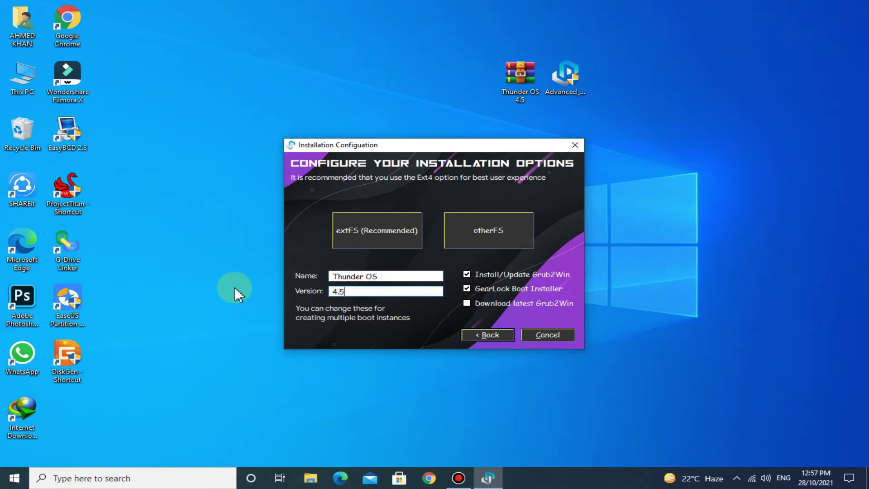
pyautogui.click(467, 289)
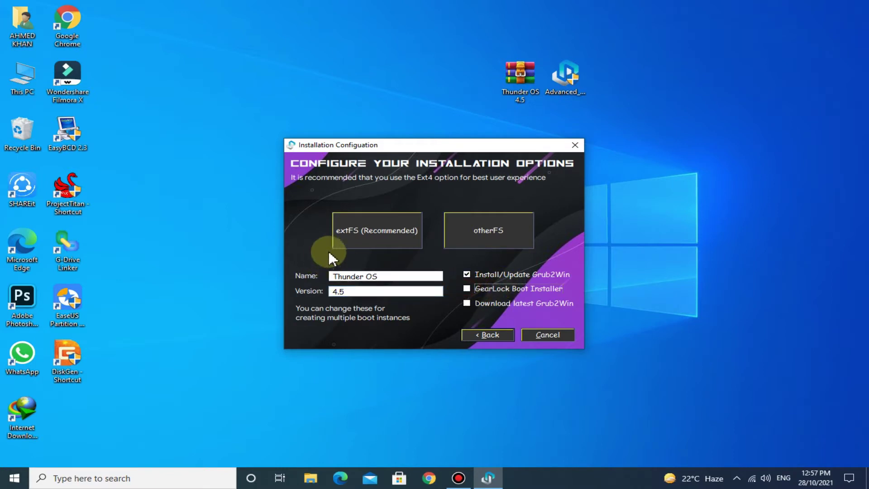
pyautogui.click(362, 230)
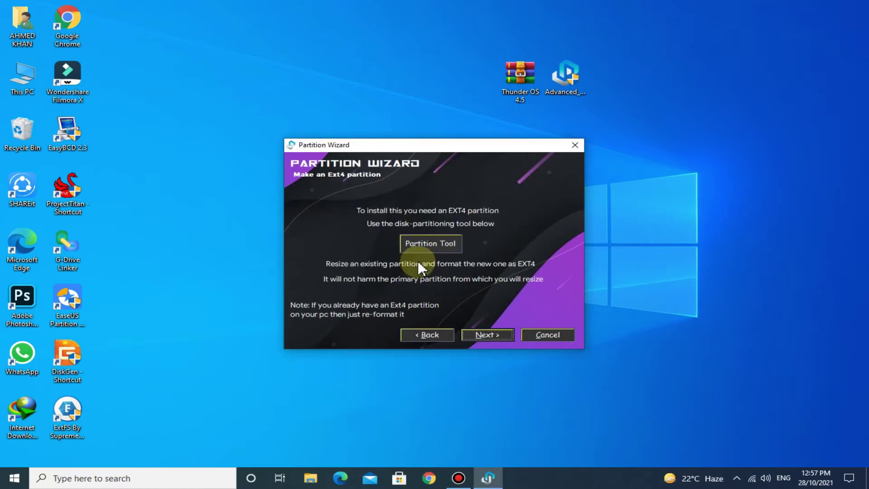
# With the installer's partition tool, create a 12 GB primary Ext4 (Linux Data) partition labelled Thunder OS in the free space
pyautogui.click(437, 243)
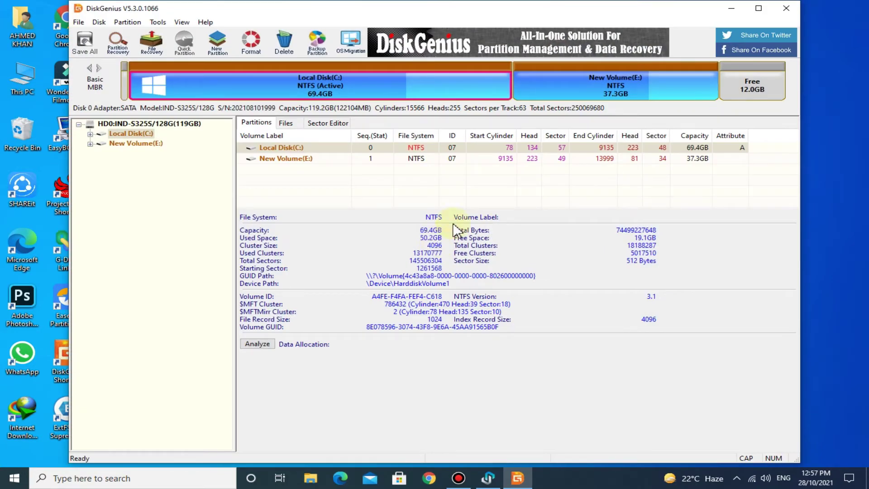
pyautogui.rightClick(751, 82)
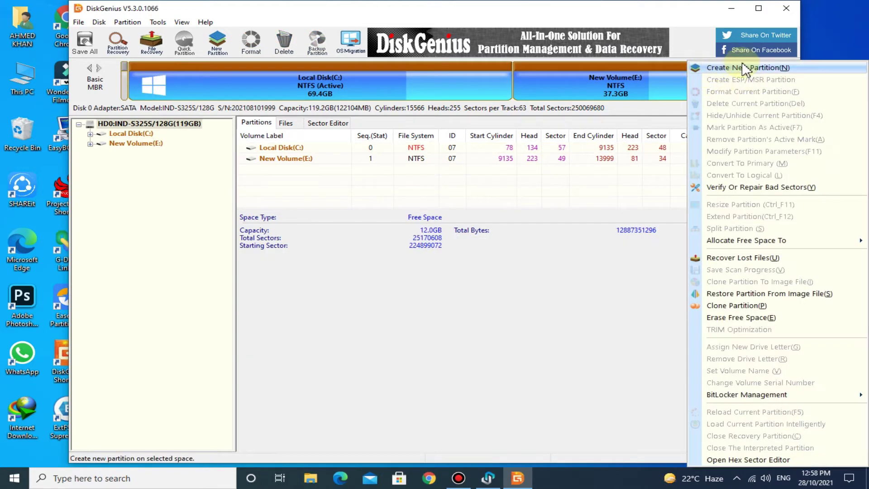
pyautogui.click(755, 68)
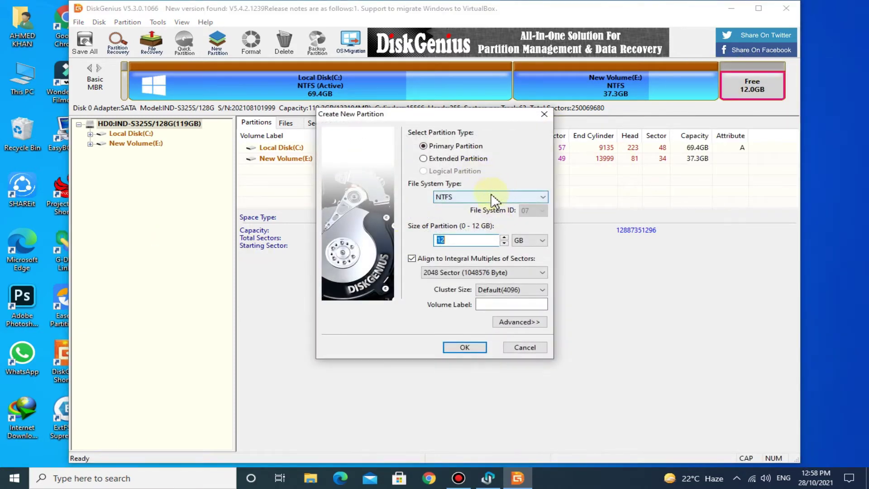
pyautogui.click(493, 198)
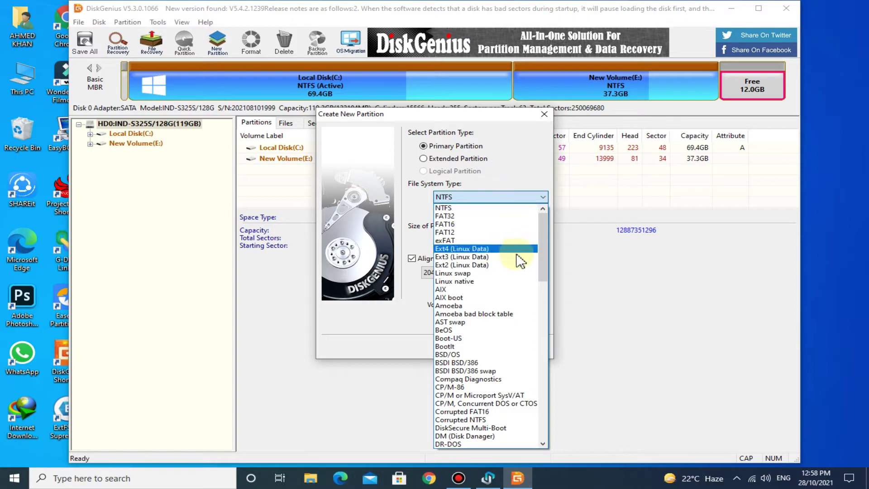
pyautogui.click(468, 249)
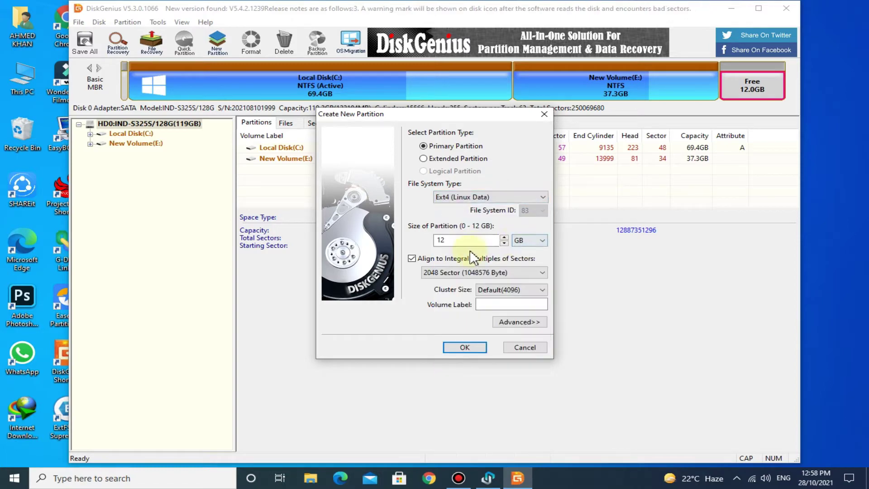
pyautogui.click(523, 306)
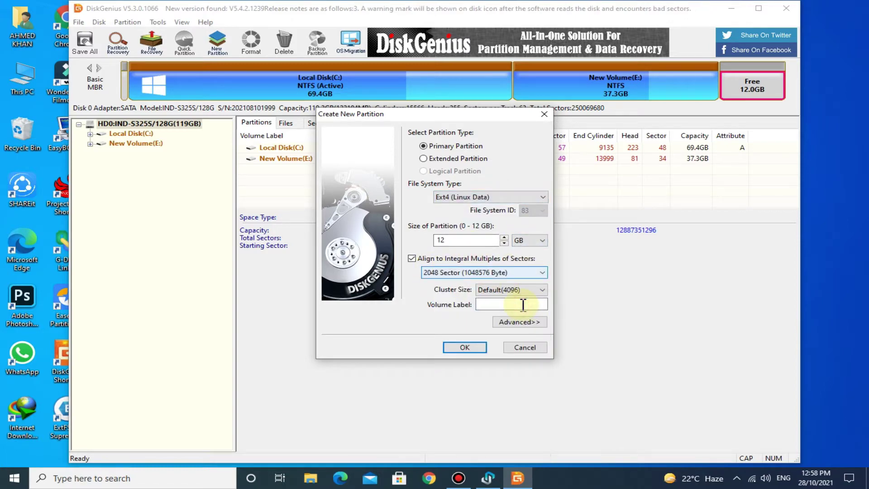
pyautogui.write('Thun')
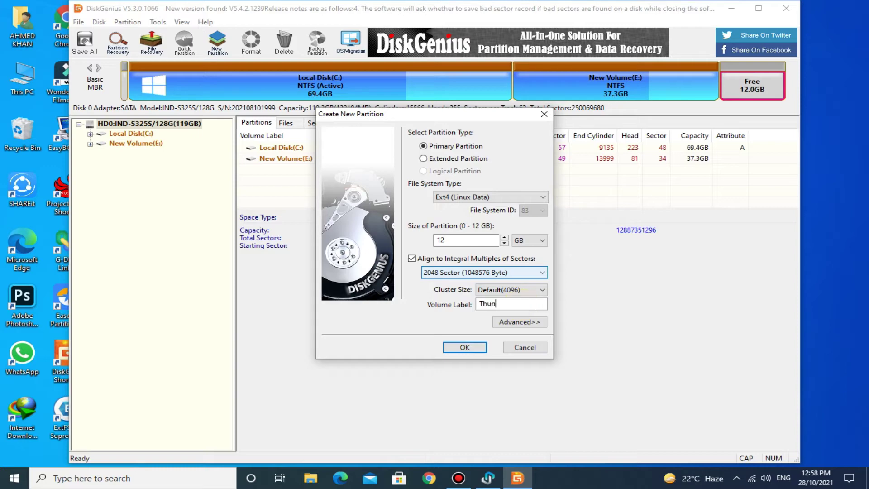
pyautogui.write('der OS')
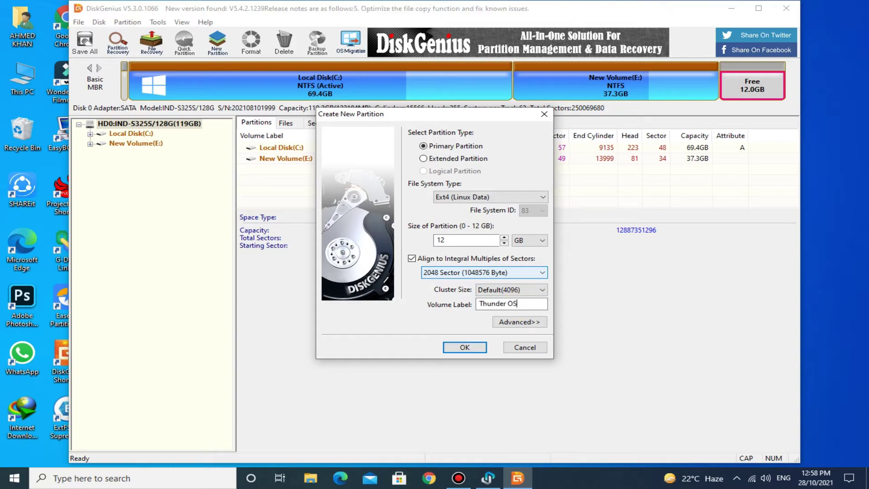
pyautogui.click(465, 347)
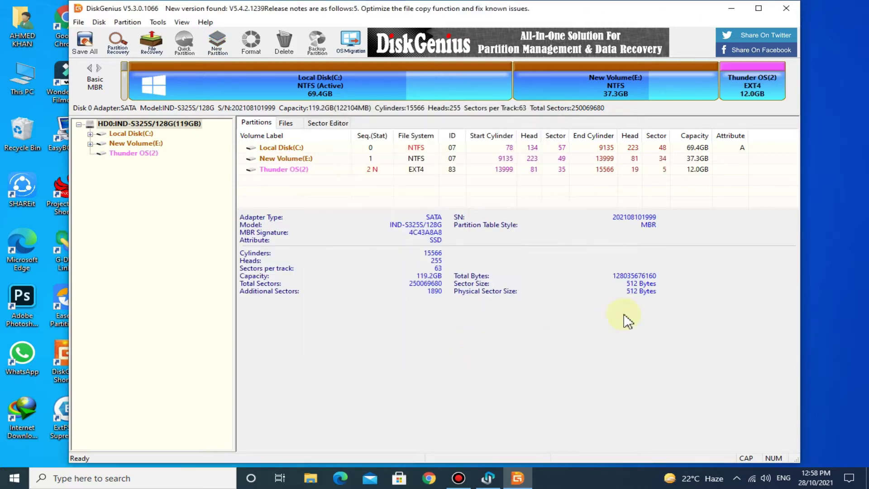
# Save the partition table changes to disk and format the new Thunder OS(2) partition immediately
pyautogui.click(84, 45)
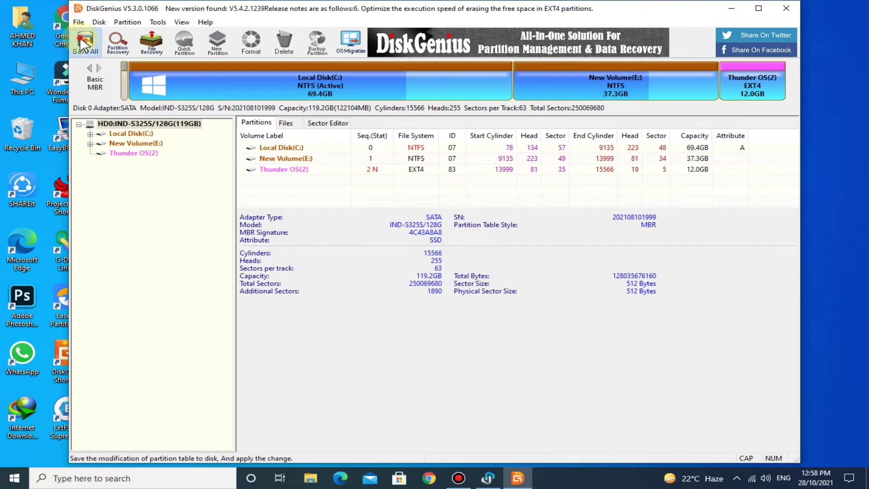
pyautogui.click(402, 262)
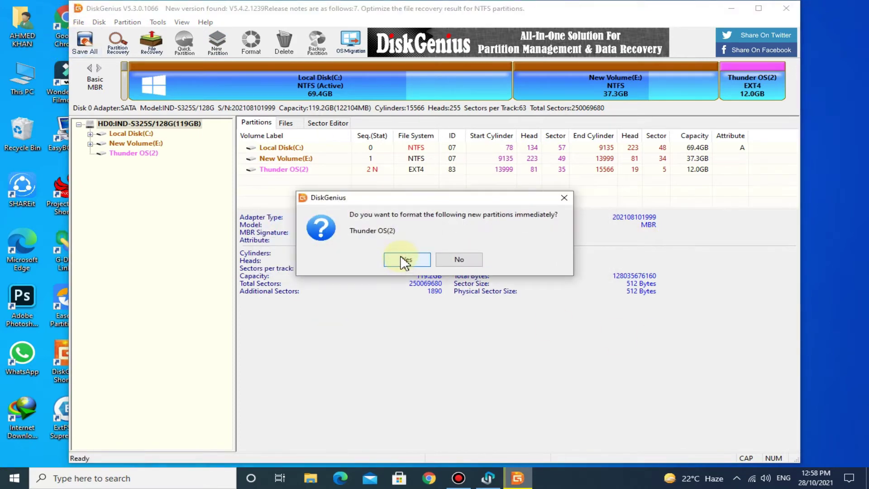
pyautogui.click(406, 259)
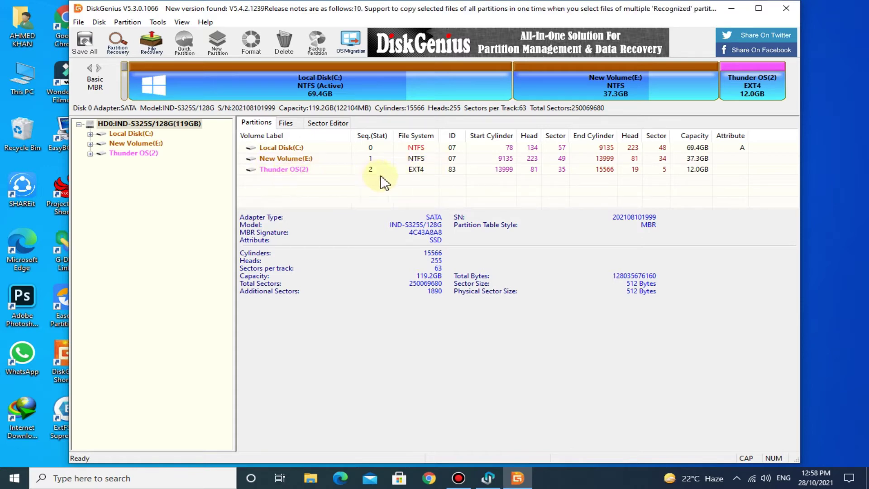
# Close the partition tool, continue through the partition wizard, and select Thunder OS (F:) as the extFS installation partition
pyautogui.click(787, 8)
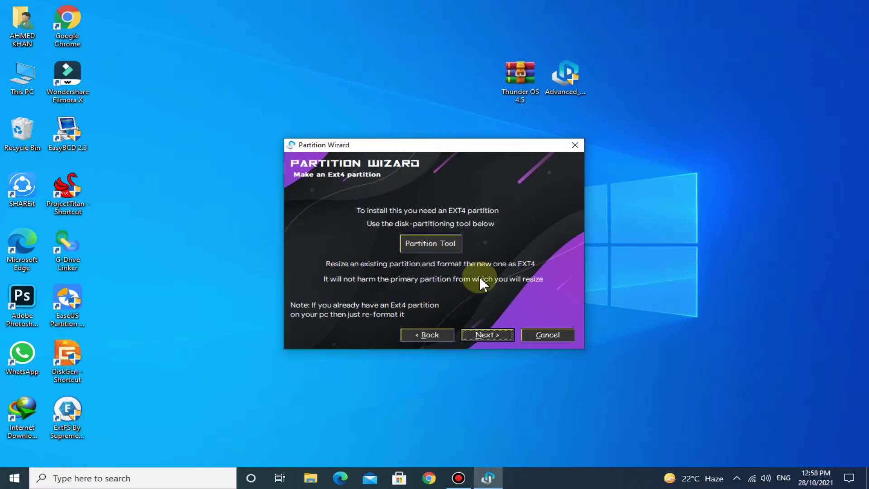
pyautogui.click(498, 335)
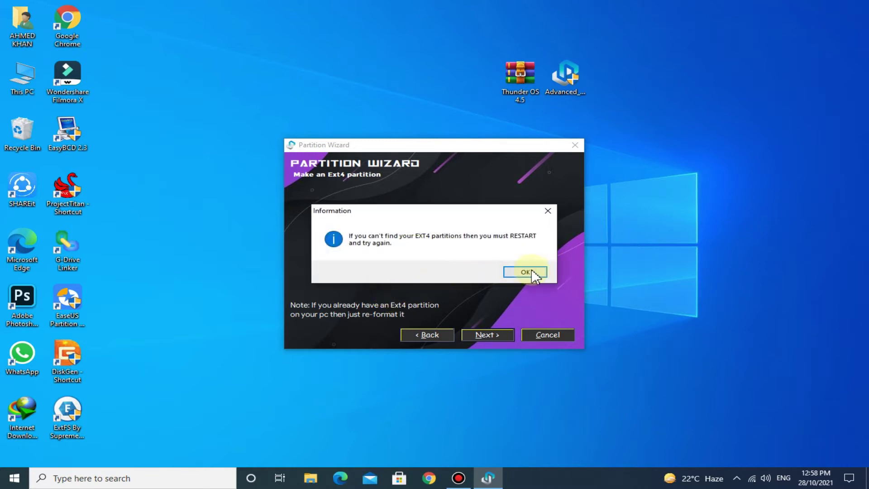
pyautogui.click(521, 271)
pyautogui.click(448, 247)
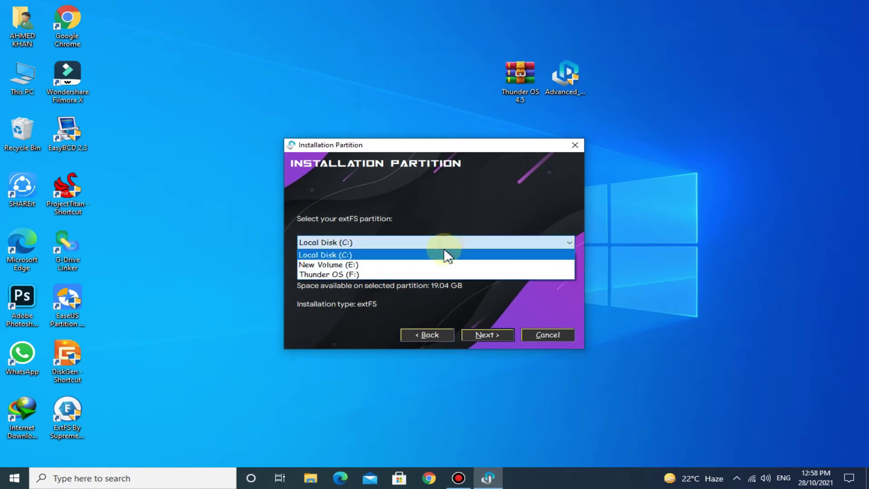
pyautogui.click(337, 273)
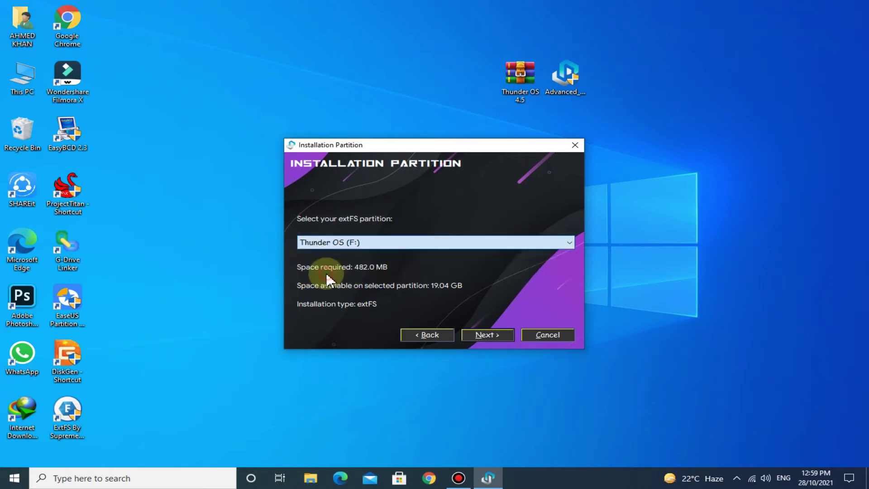
pyautogui.click(480, 339)
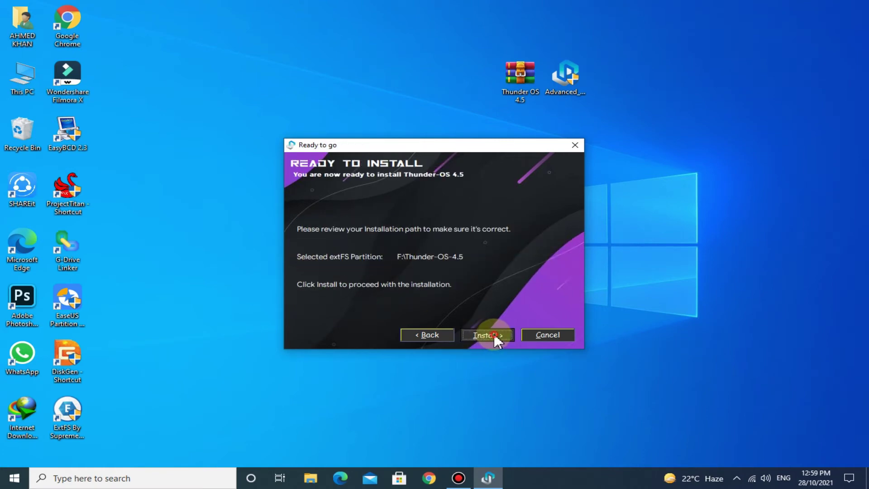
# Install Thunder-OS 4.5 to F:\Thunder-OS-4.5, continuing past the Grub2Win installer age warning, and finish without rebooting
pyautogui.click(493, 335)
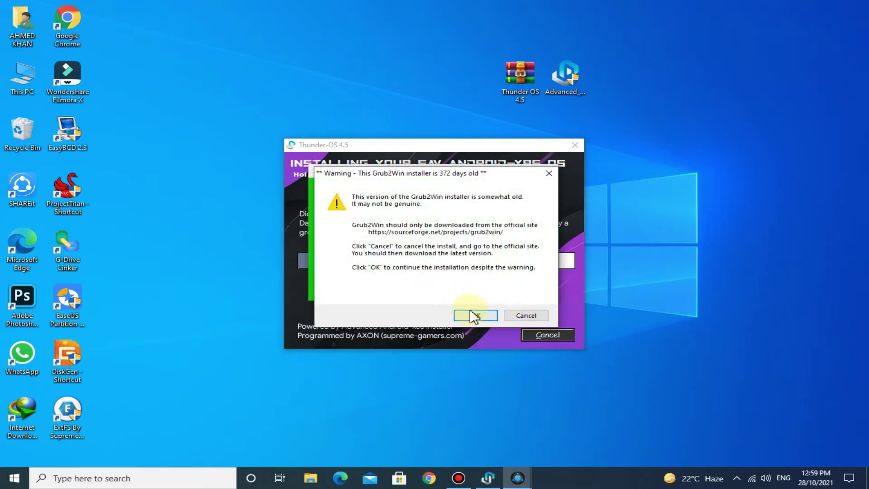
pyautogui.click(472, 314)
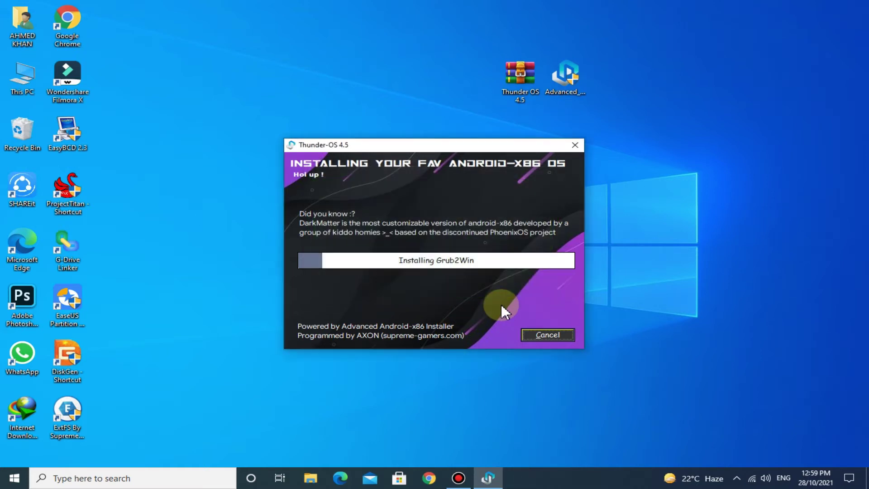
pyautogui.click(460, 271)
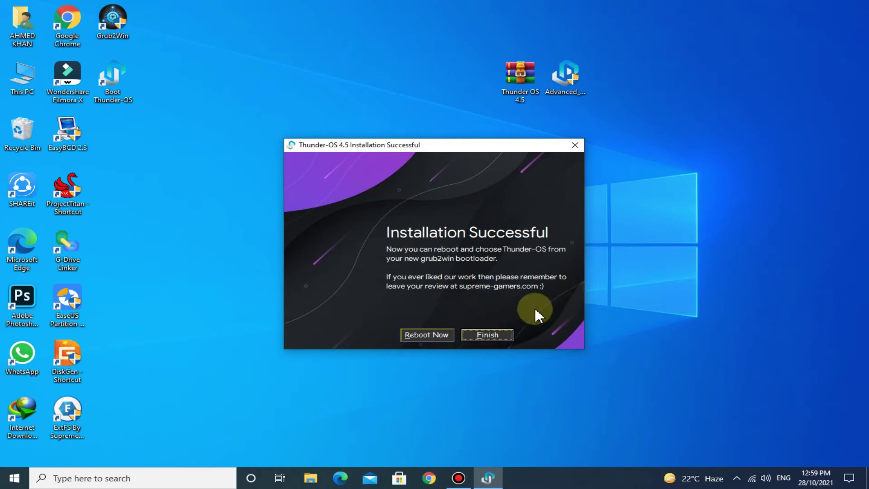
pyautogui.press('Return')
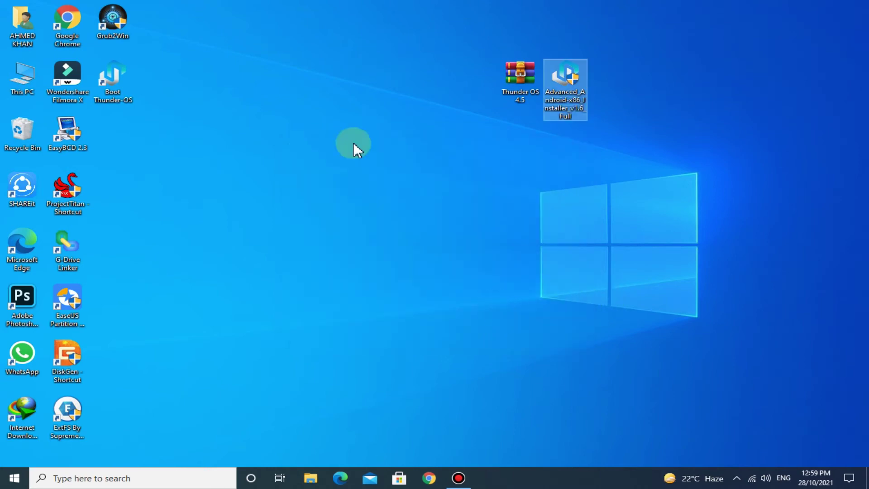
pyautogui.rightClick(353, 142)
pyautogui.click(383, 167)
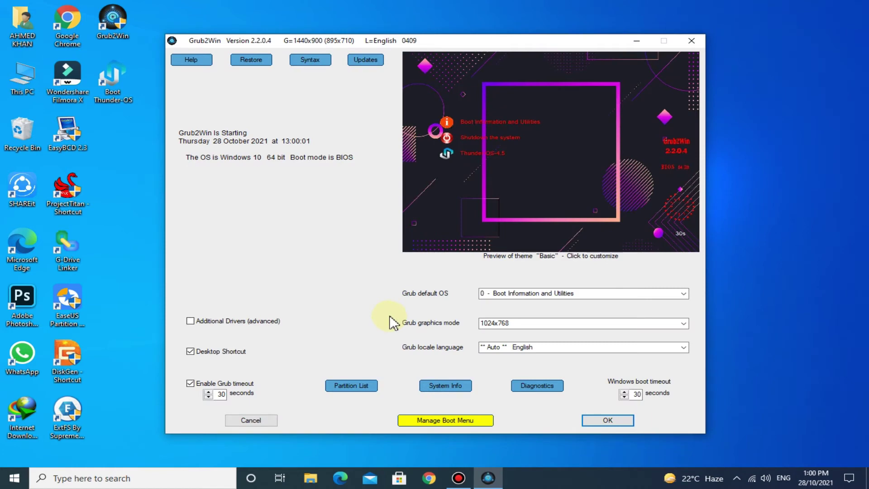
# In Grub2Win's boot menu configuration, move the Thunder-OS-4.5 entry above Shutdown the system and apply the order
pyautogui.click(447, 420)
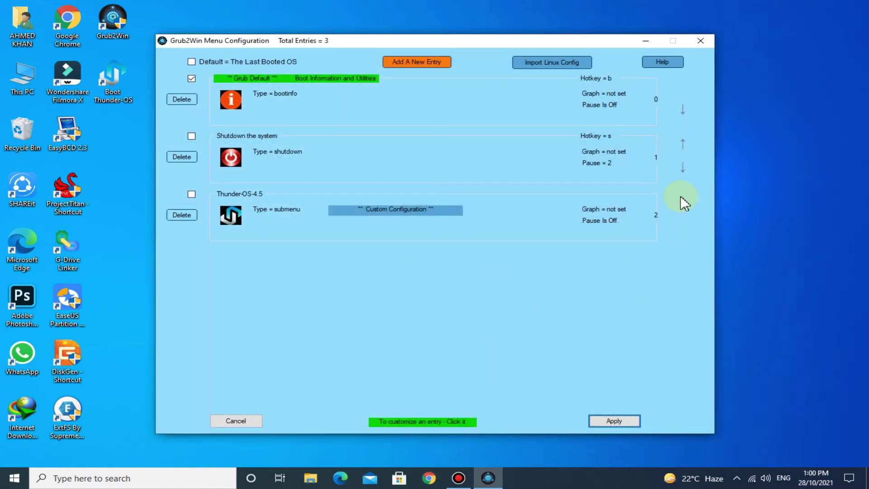
pyautogui.click(676, 199)
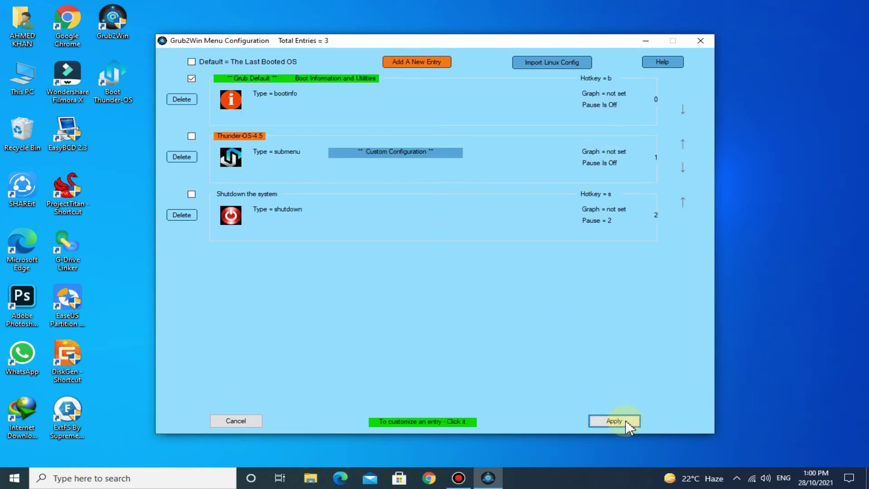
pyautogui.click(615, 421)
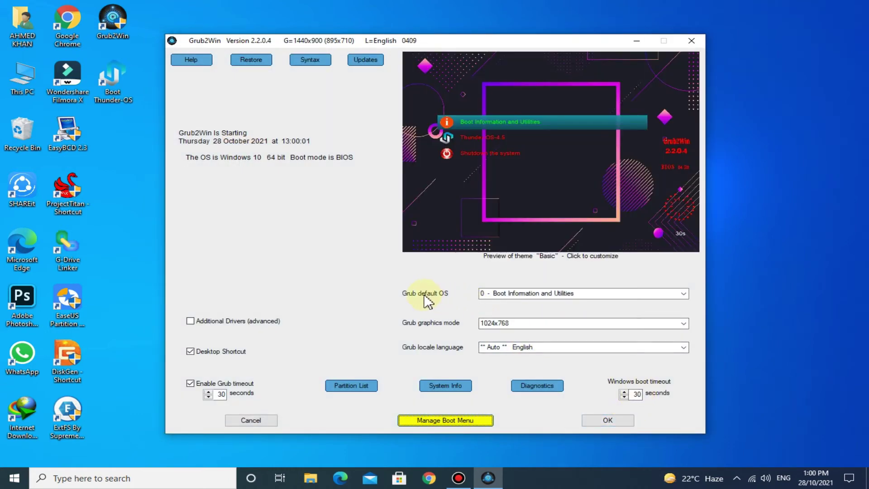
# Set the Grub default OS to Thunder-OS-4.5, save the boot configuration, and close Grub2Win
pyautogui.click(685, 294)
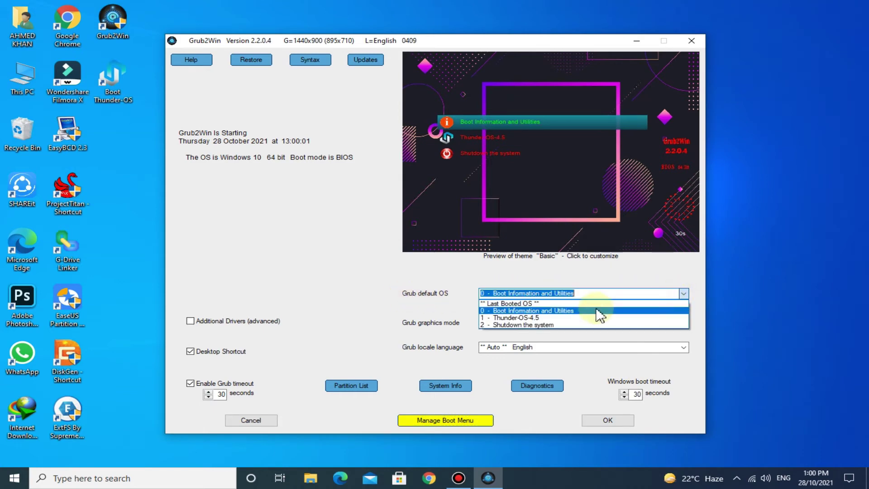
pyautogui.click(537, 318)
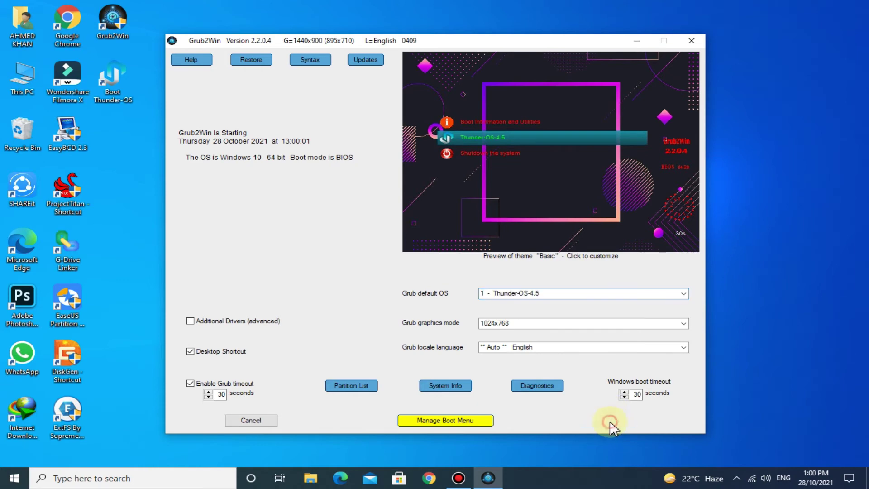
pyautogui.click(614, 422)
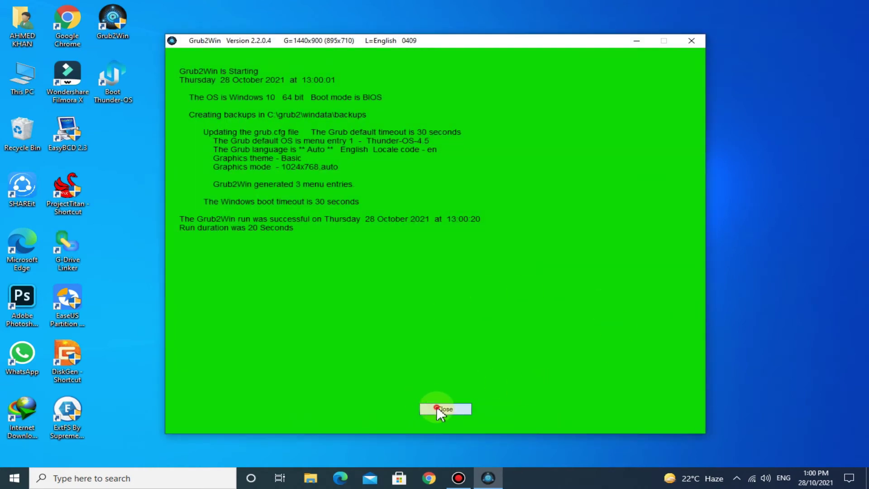
pyautogui.click(437, 407)
pyautogui.rightClick(359, 162)
pyautogui.click(381, 193)
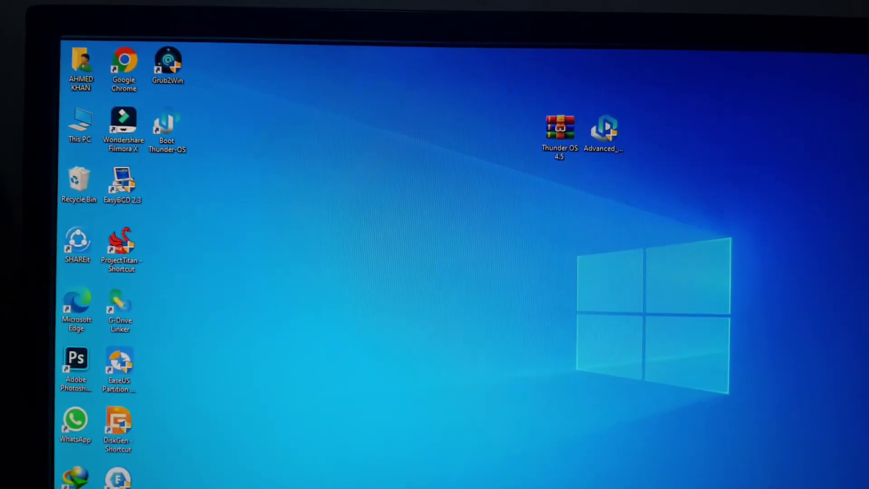
# Restart the computer from Windows
pyautogui.press('super')
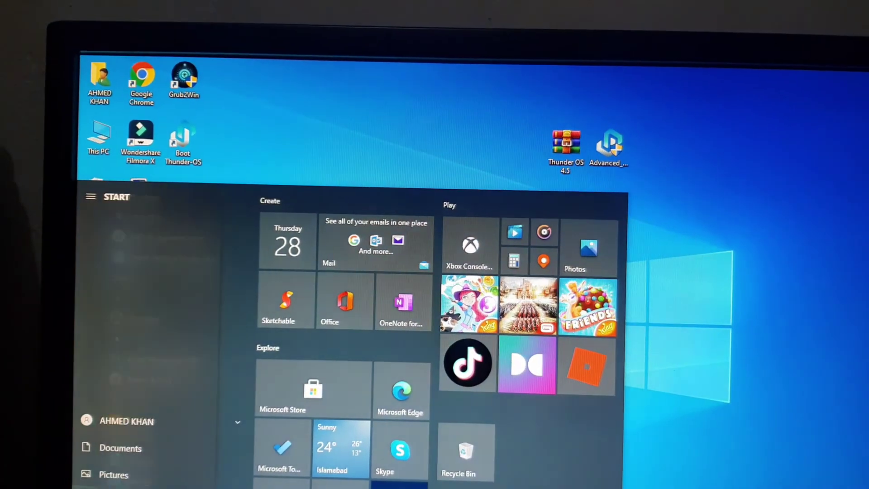
pyautogui.click(96, 487)
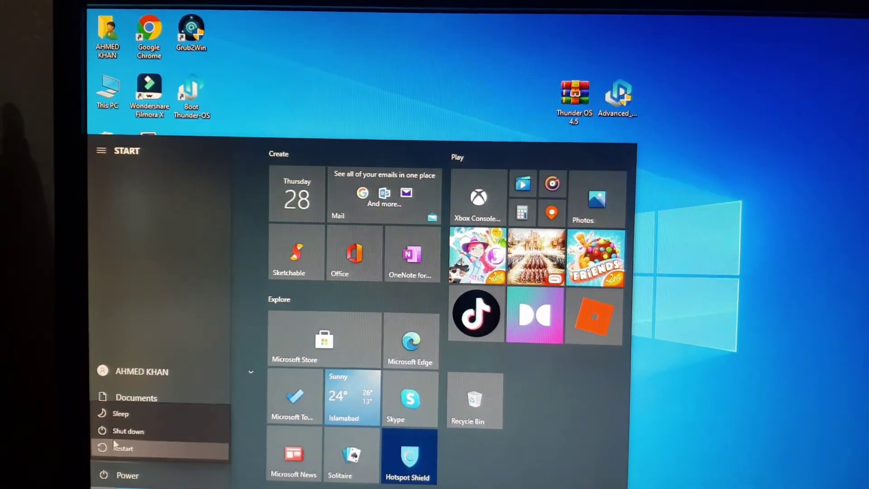
pyautogui.click(115, 446)
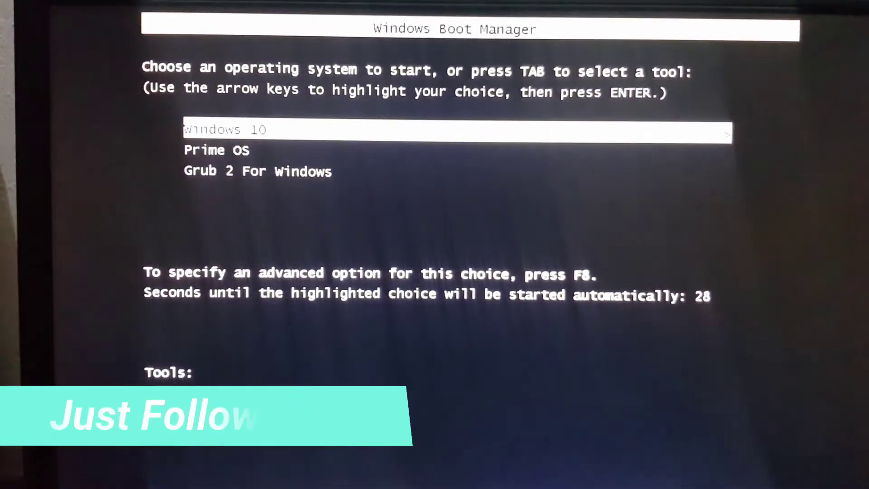
# Start Grub 2 For Windows from the Windows Boot Manager's operating system list
pyautogui.press('Down')
pyautogui.press('Down')
pyautogui.press('Return')
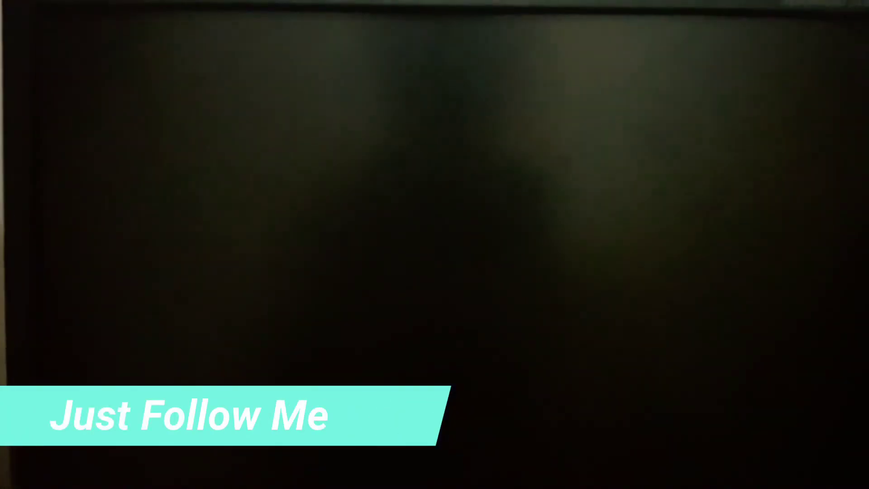